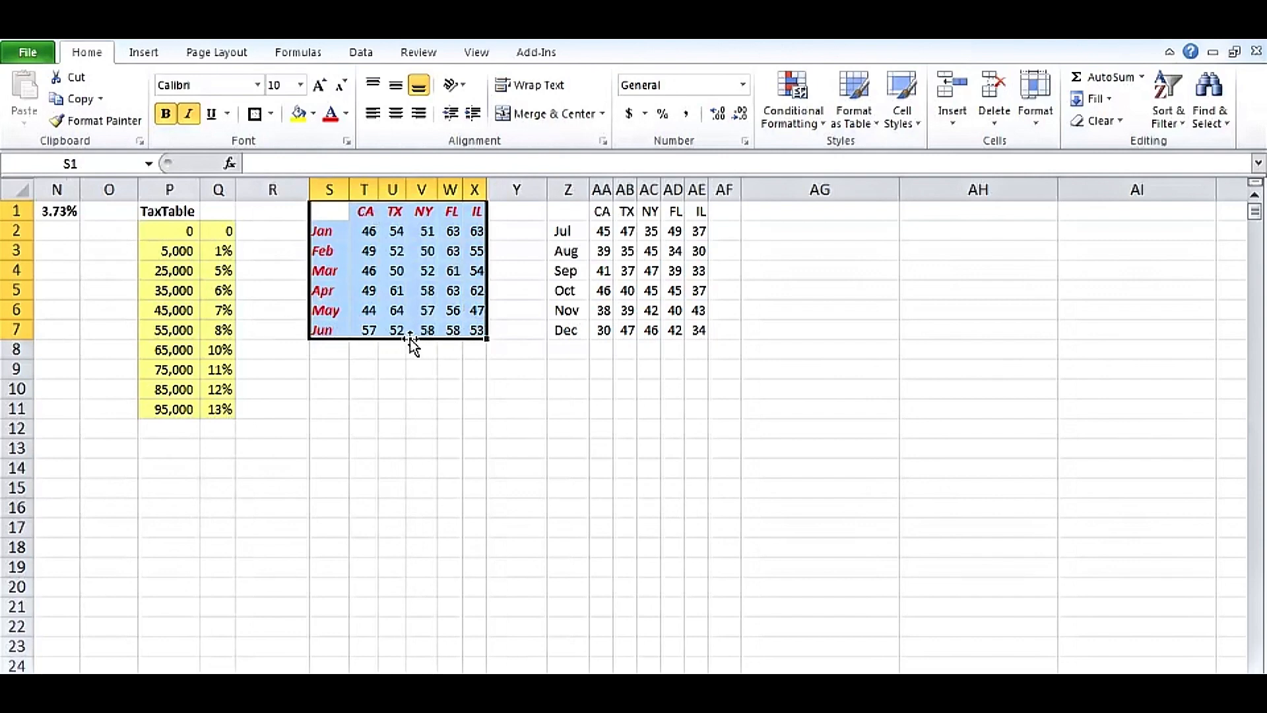
Move the January–June table from S1:X7 to Y15 and return it to S1
drag(411, 338, 634, 610)
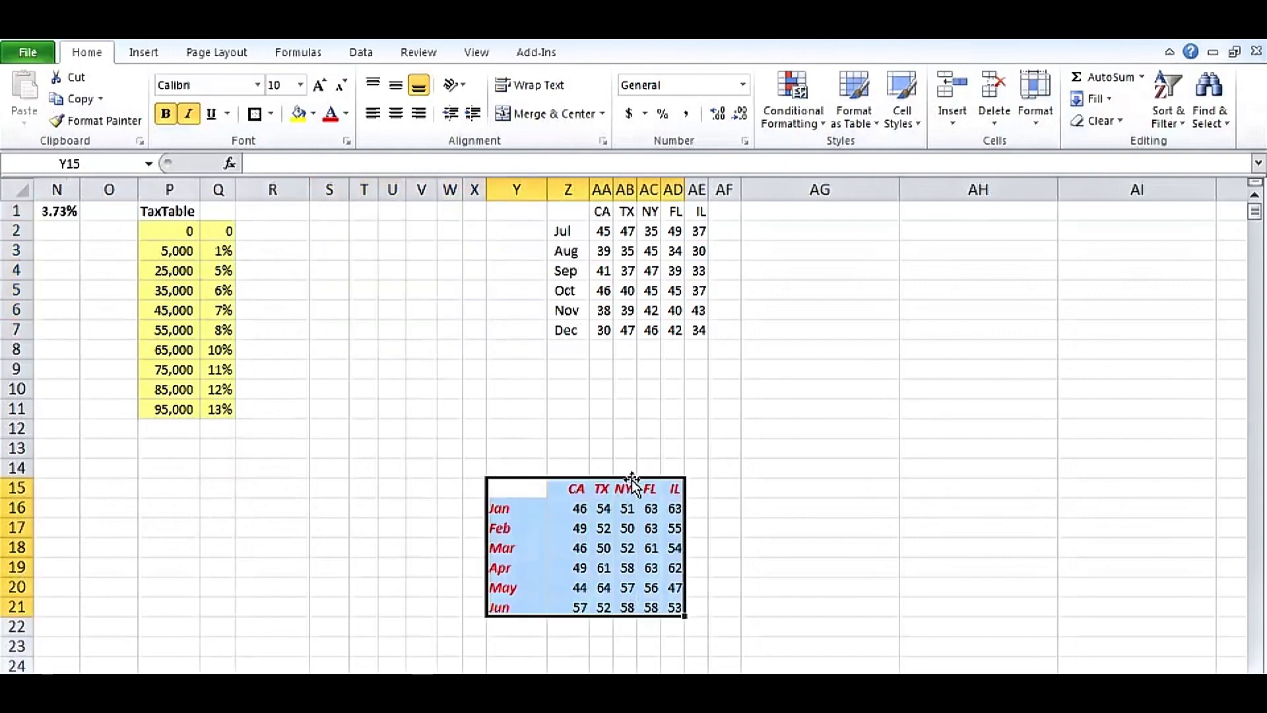
drag(631, 480, 409, 211)
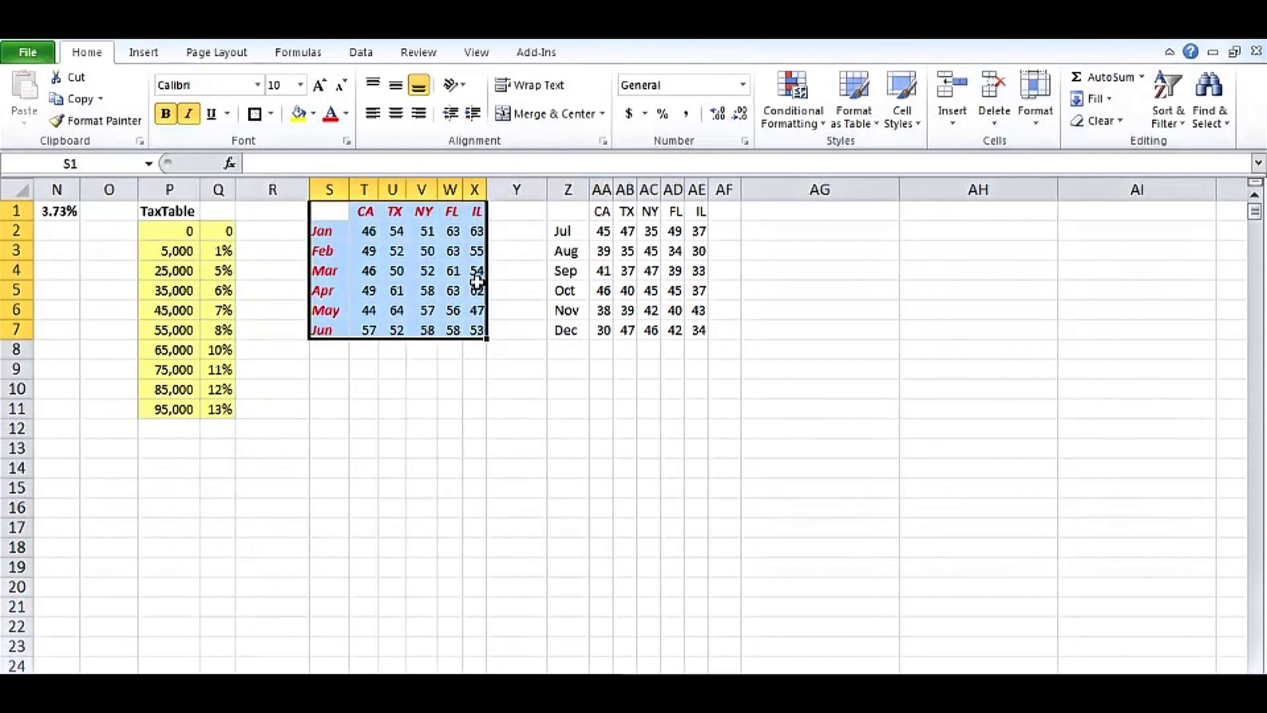
Shift the April–June rows of the table down one row and undo the move
drag(338, 290, 471, 355)
click(340, 288)
drag(340, 288, 463, 291)
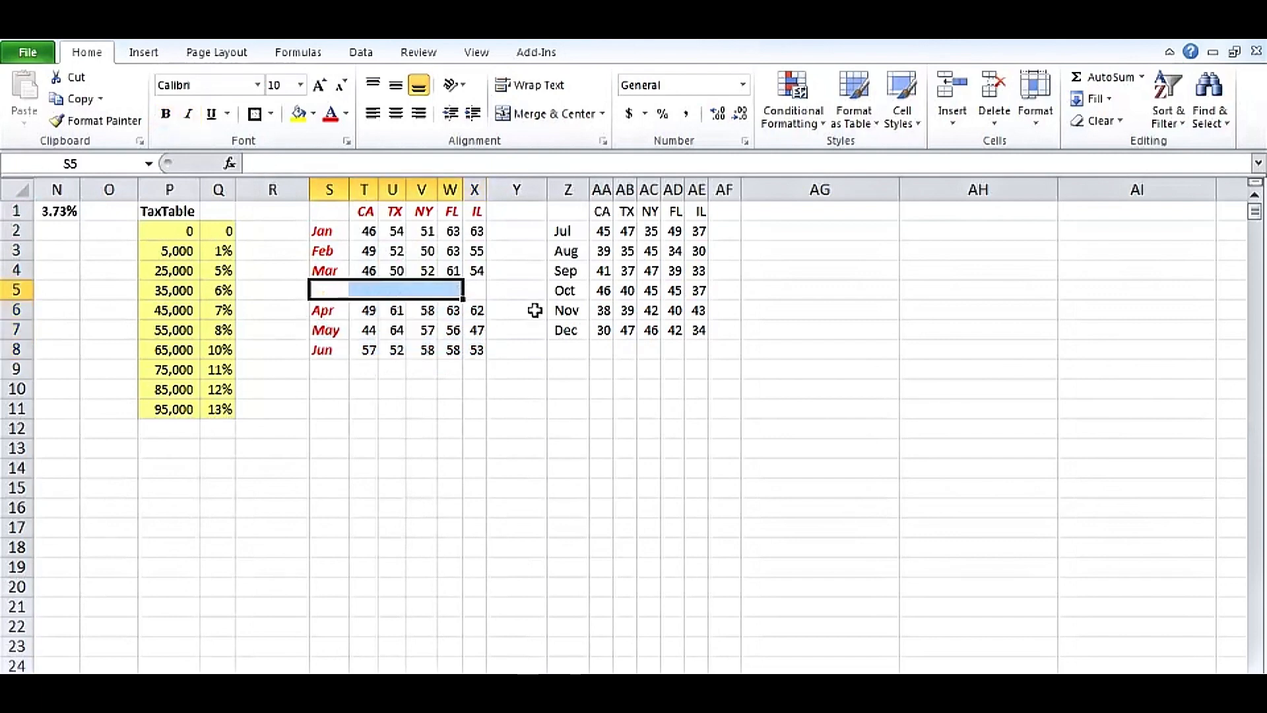
key(ctrl+z)
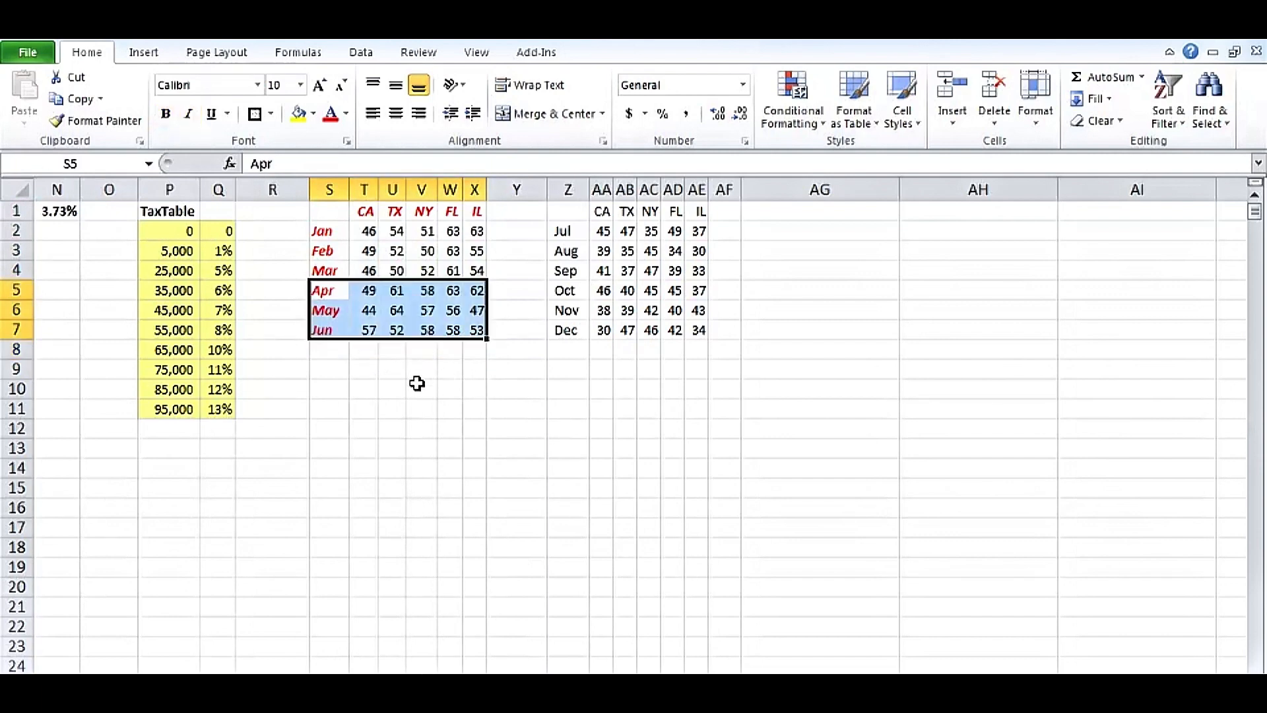
click(416, 383)
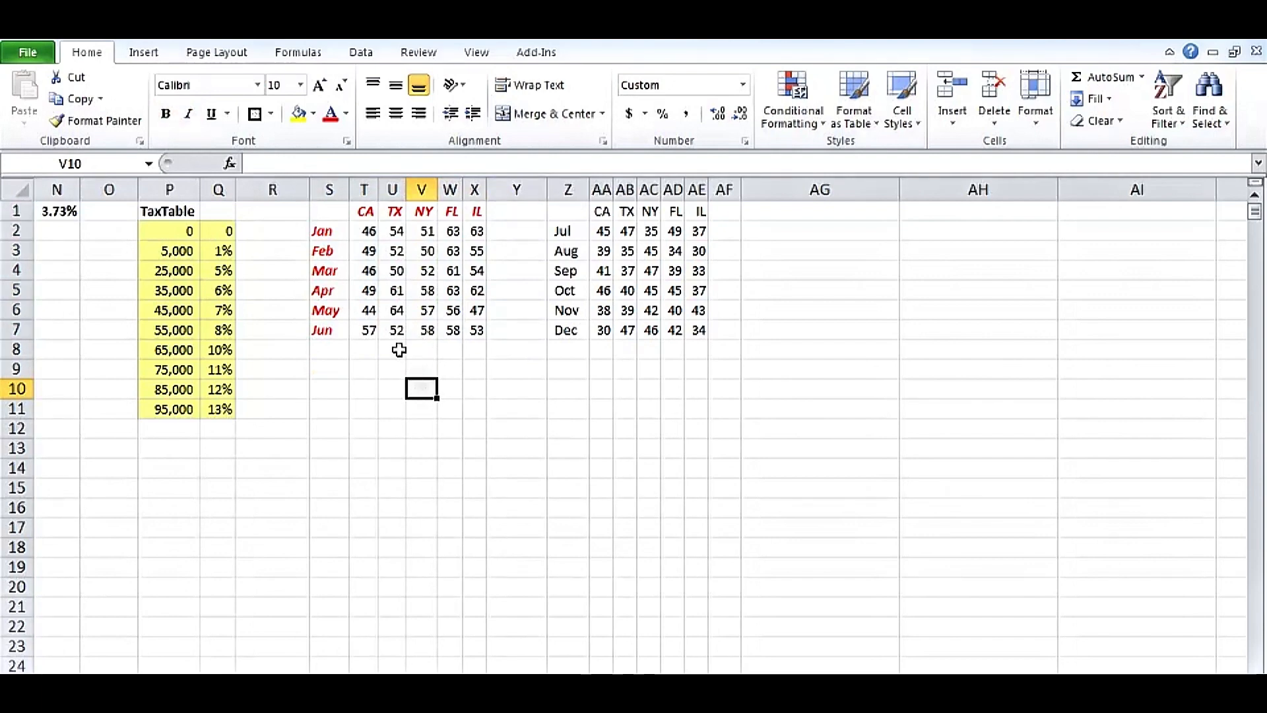
Add AutoSum totals for each state in T8:X8 below the June row
drag(365, 348, 475, 348)
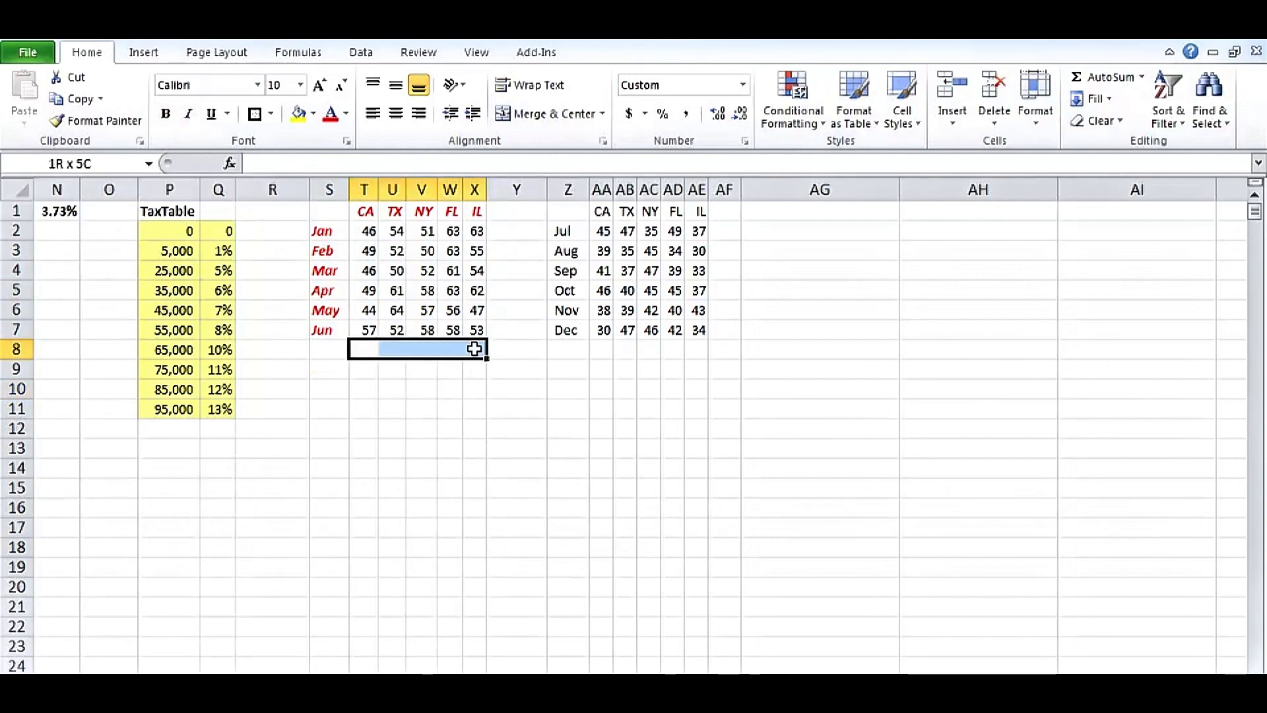
click(1081, 77)
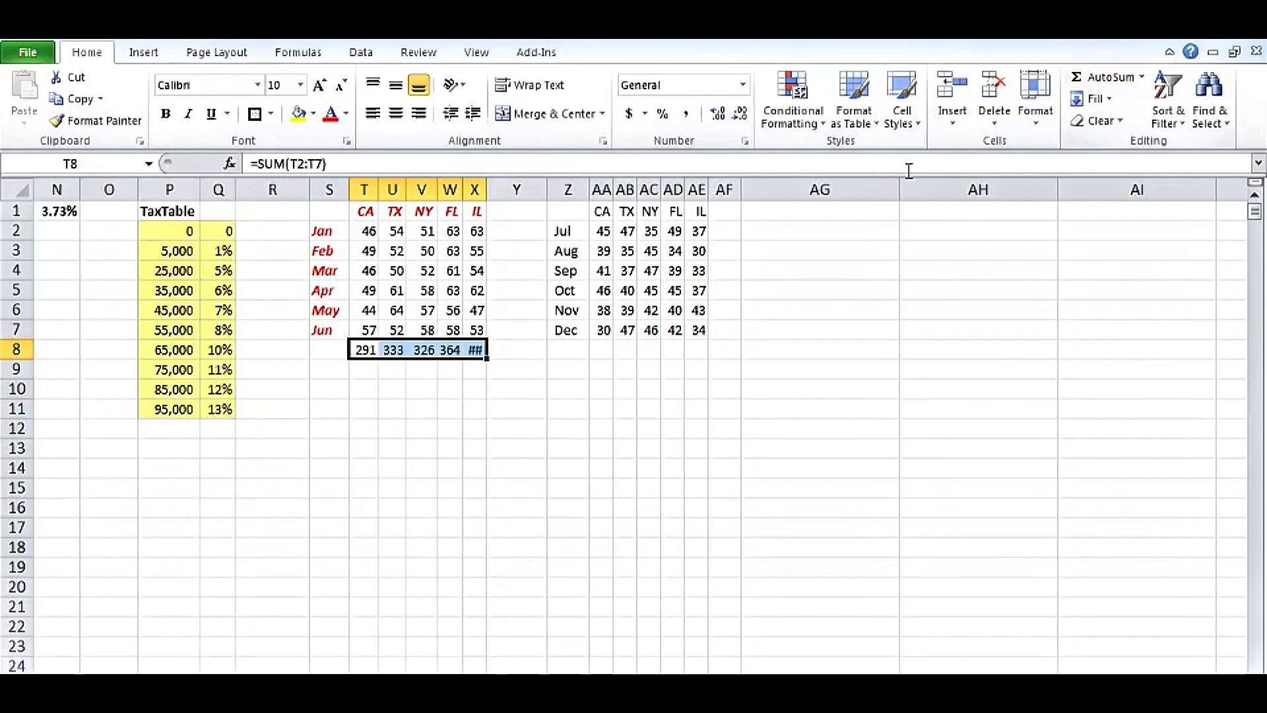
Move the table with its totals, S1:X8, to Y12 and autofit columns Z through AD
drag(334, 211, 476, 344)
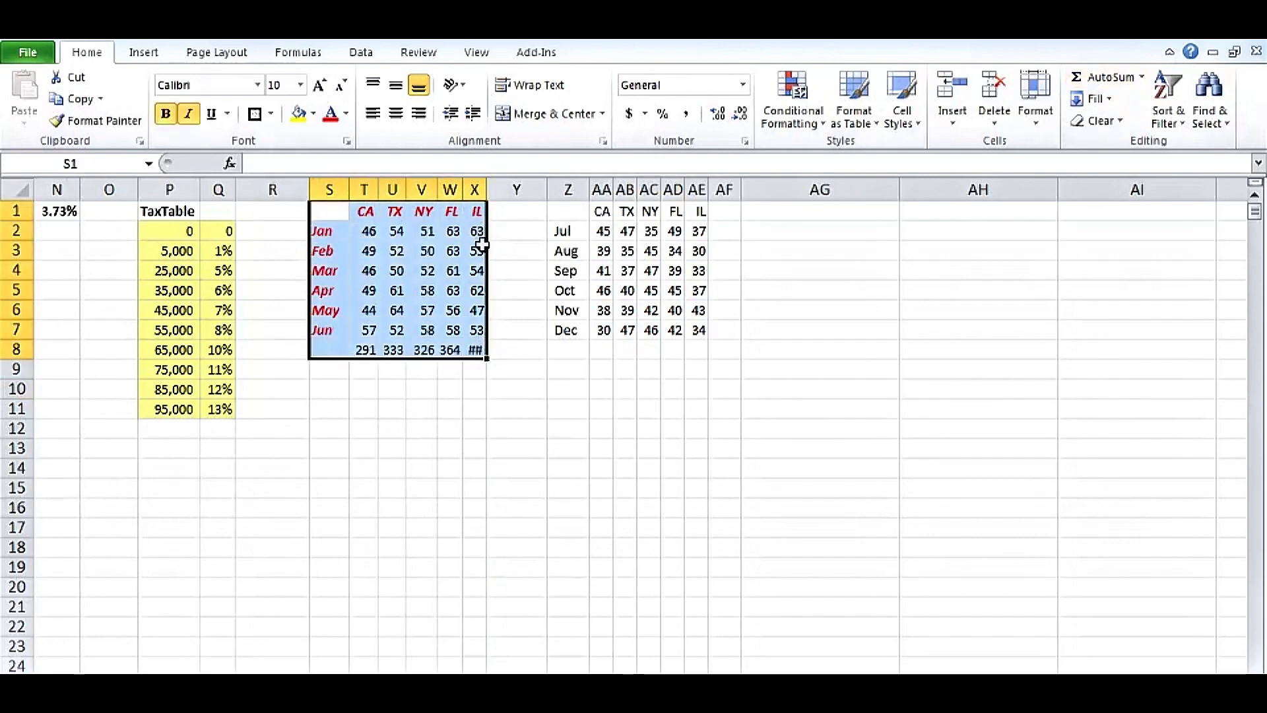
drag(485, 247, 665, 472)
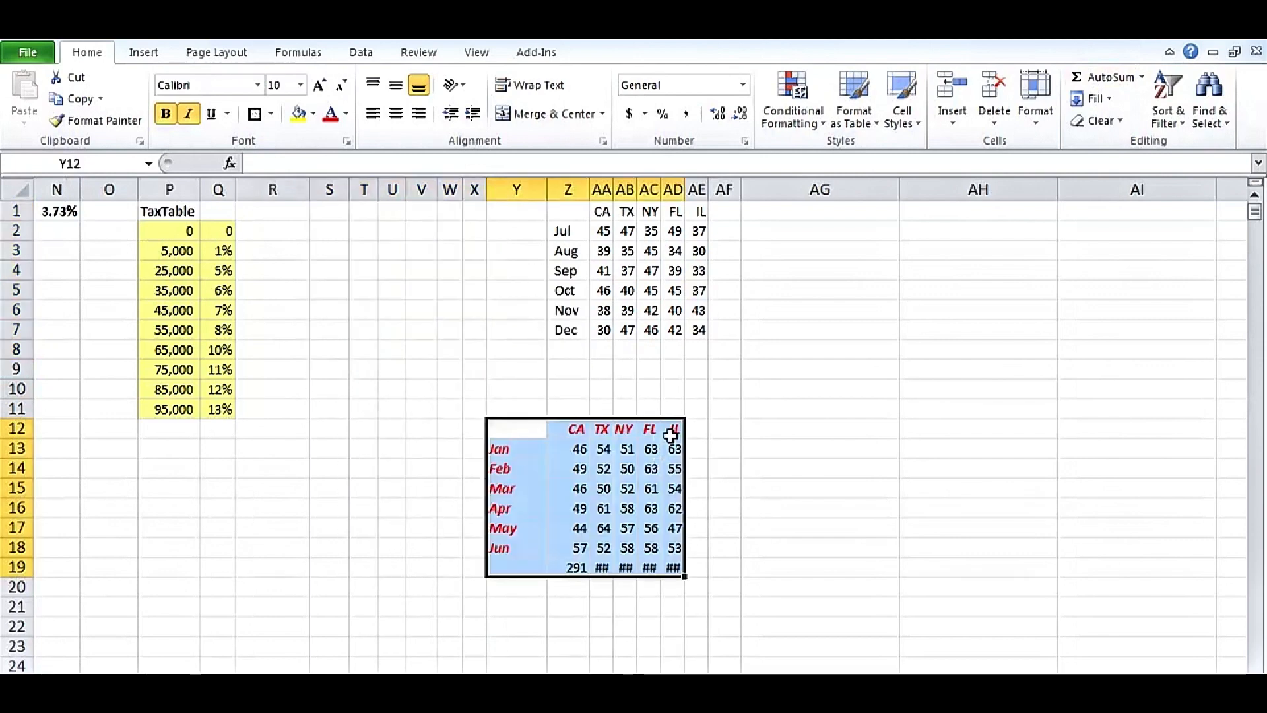
drag(574, 190, 680, 189)
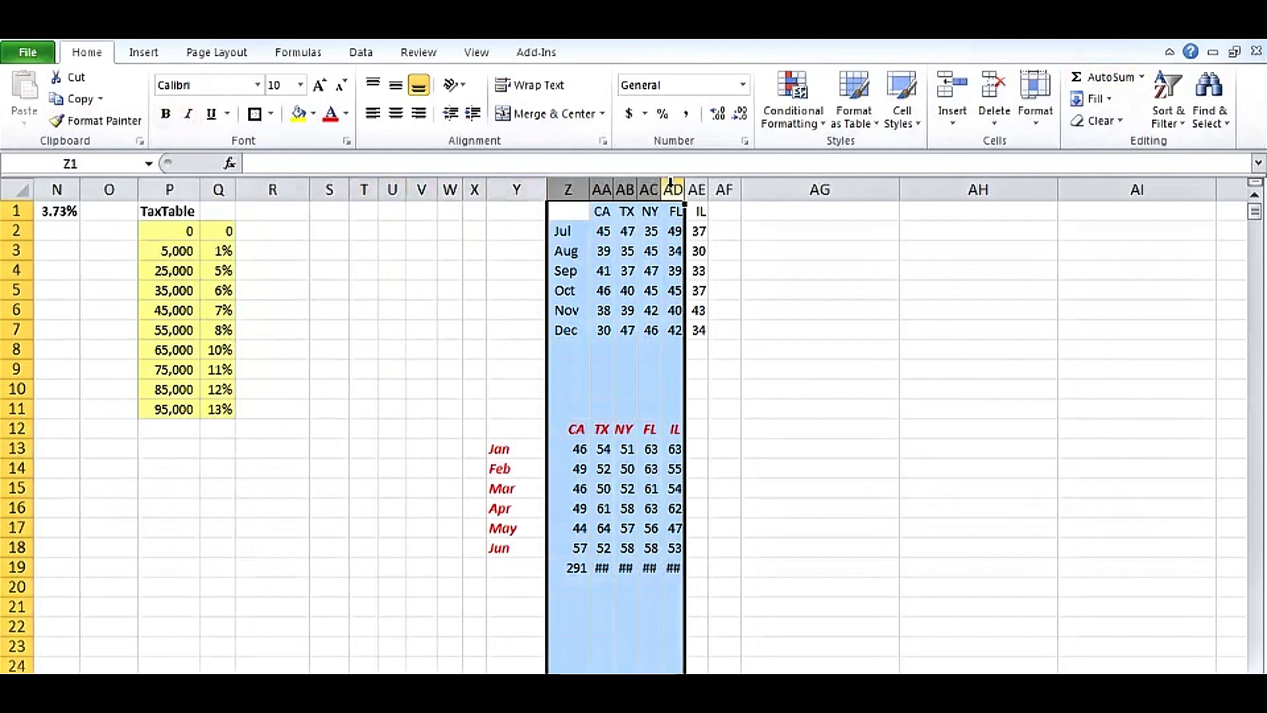
double_click(661, 190)
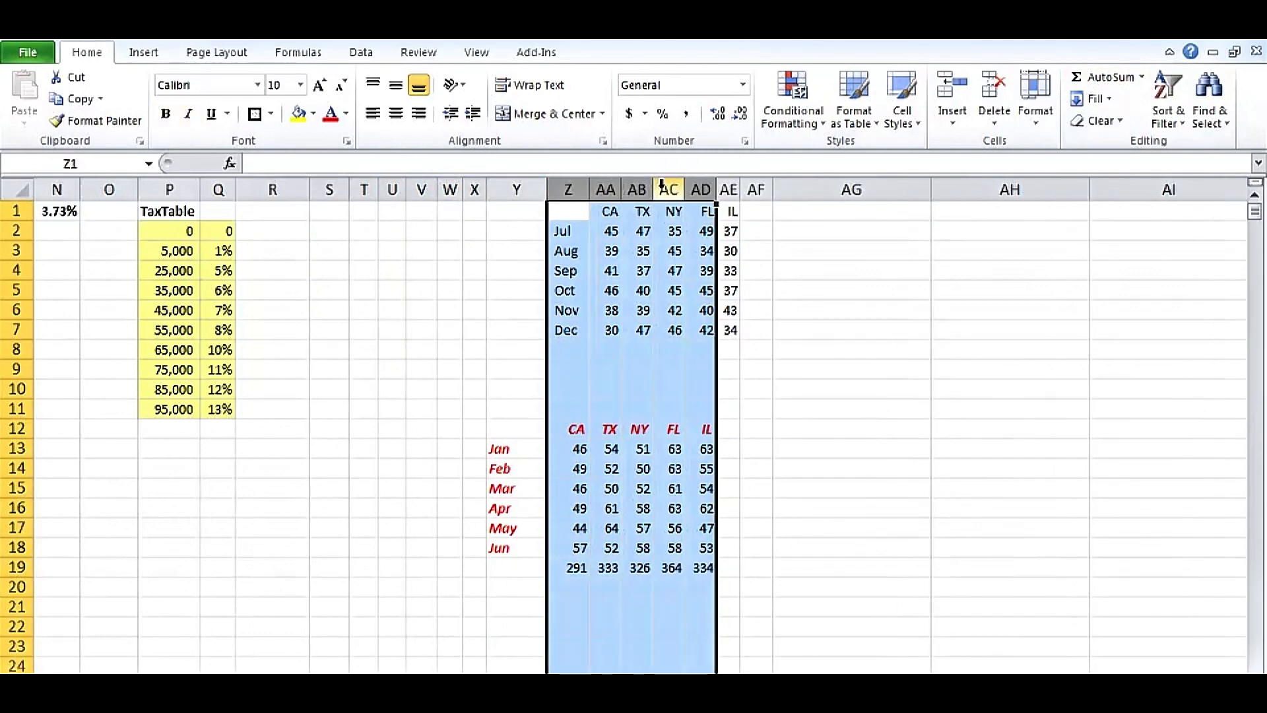
Inspect the cell range used by the SUM formula in the FL total, AC19
click(670, 568)
double_click(670, 568)
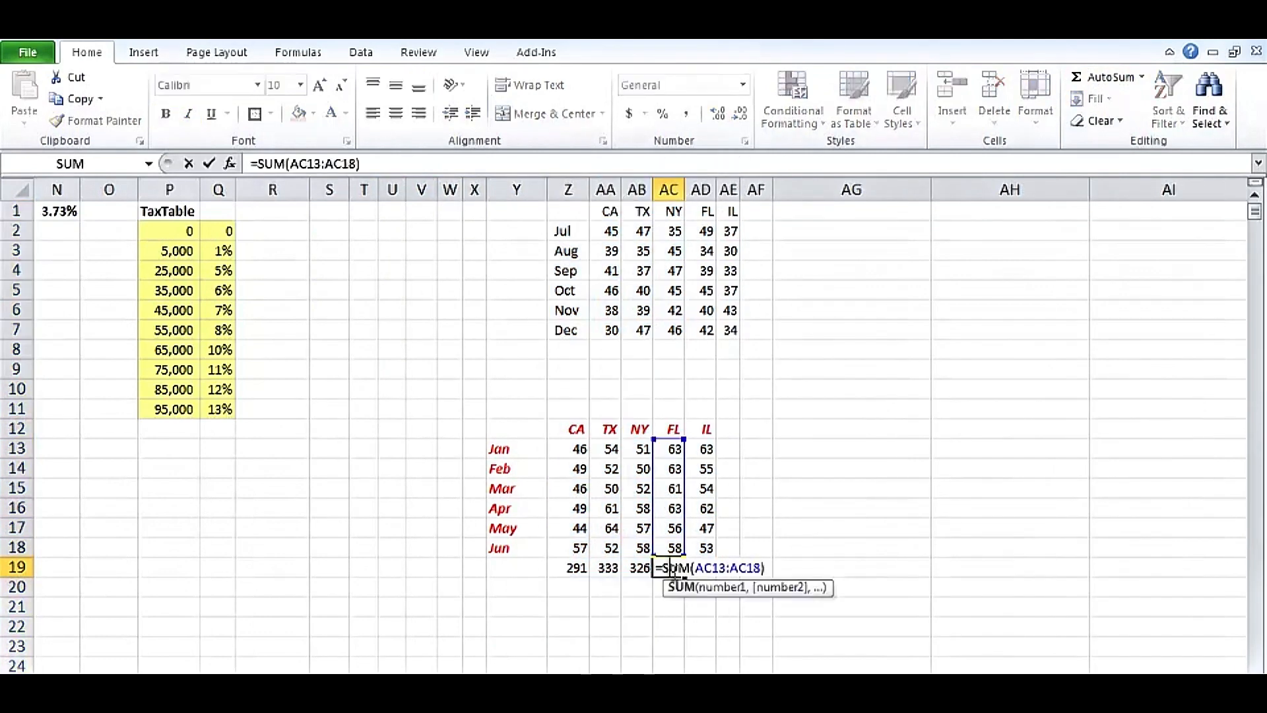
key(Escape)
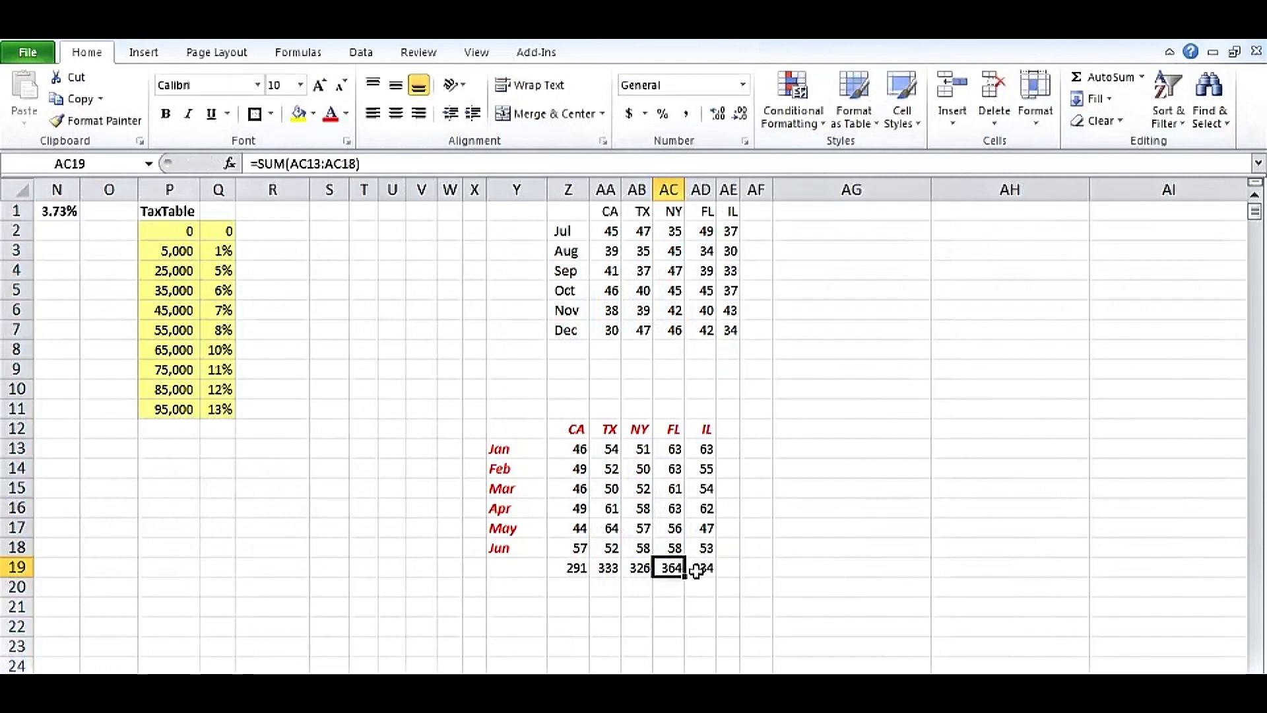
Move the table Y12:AD19 back to S1 and widen column X enough to show its total
drag(521, 429, 701, 566)
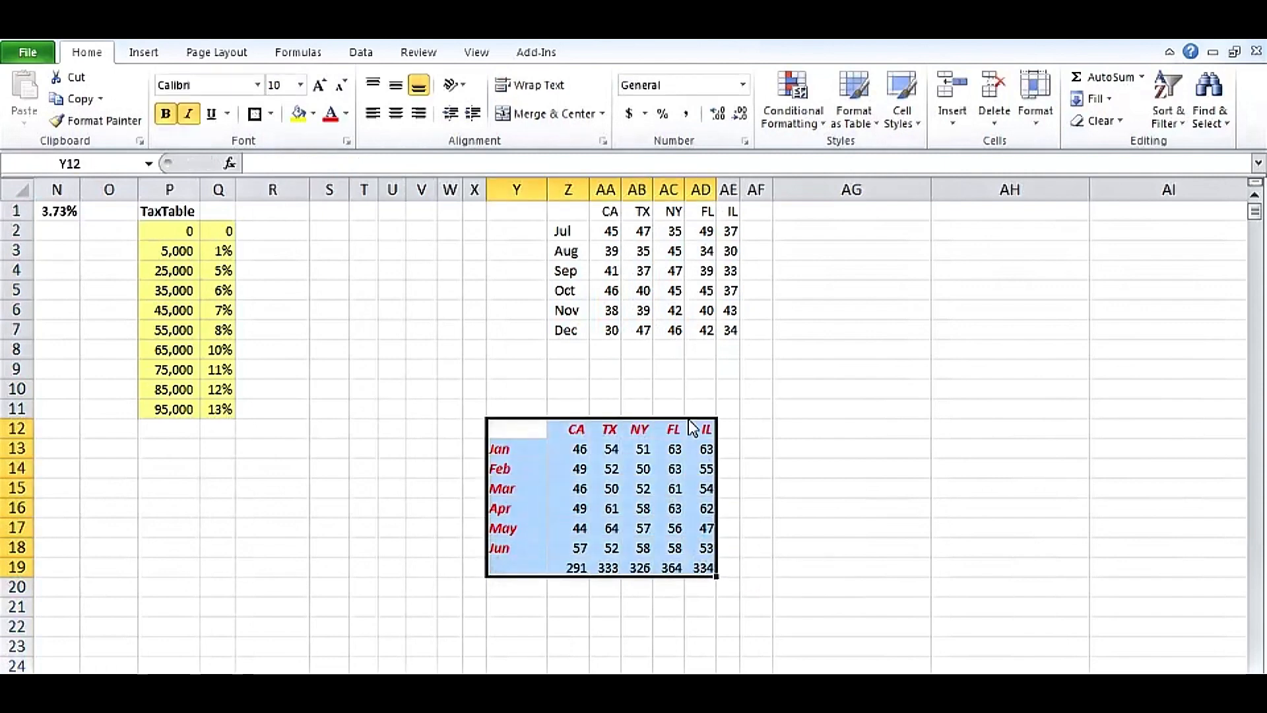
drag(689, 421, 470, 211)
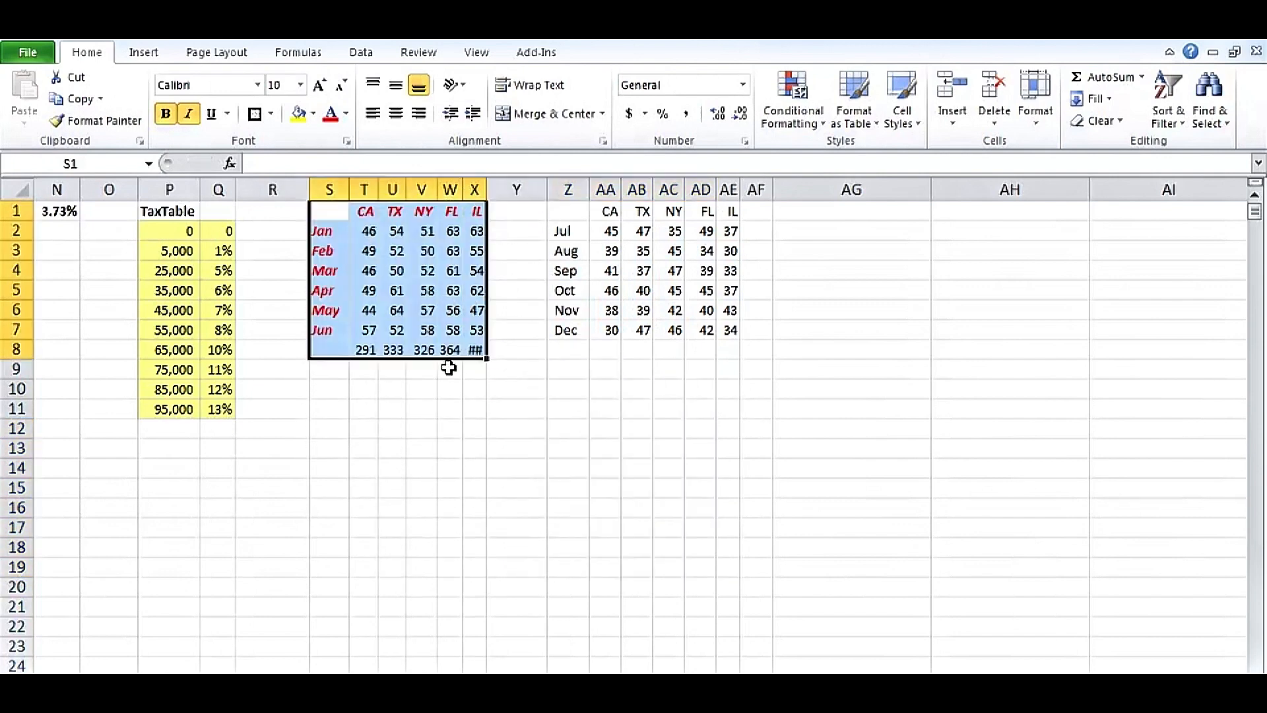
drag(487, 193, 492, 193)
click(416, 291)
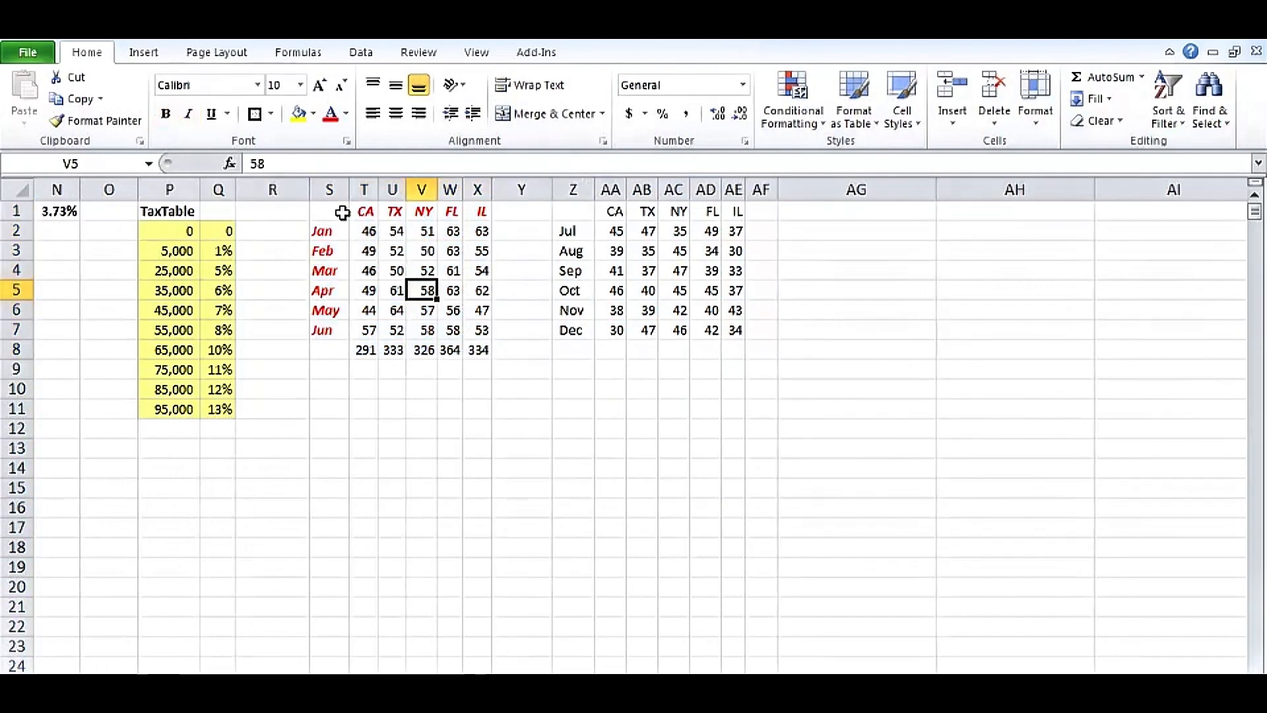
Copy the table S1:X8 to U12 and undo the copy
drag(326, 210, 468, 560)
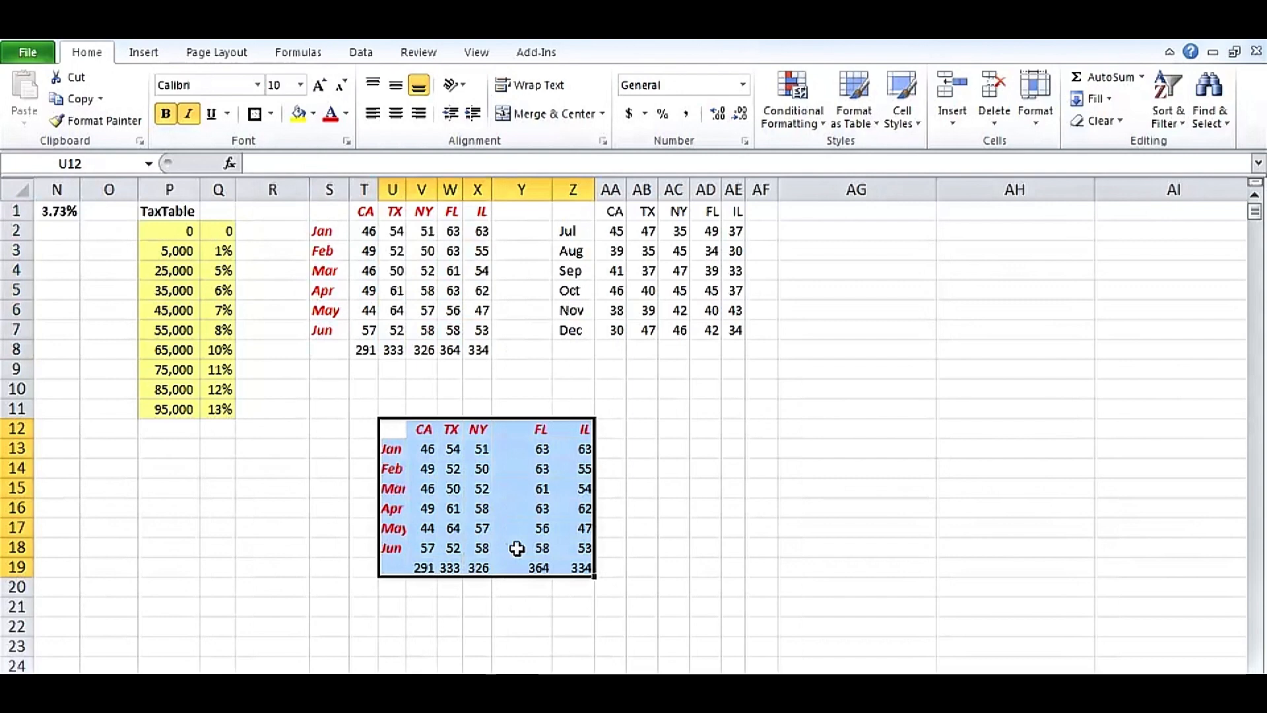
key(ctrl+z)
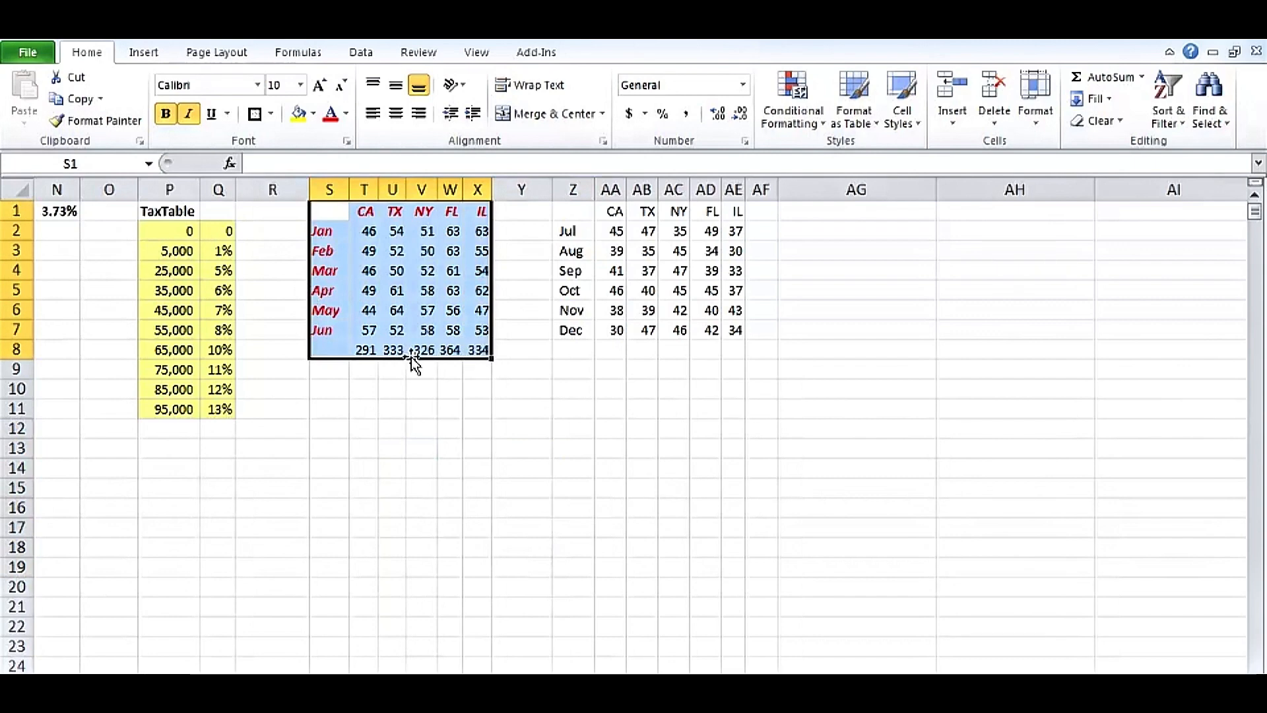
Copy the table S1:X8 with its contents and formatting to V11
drag(414, 363, 526, 551)
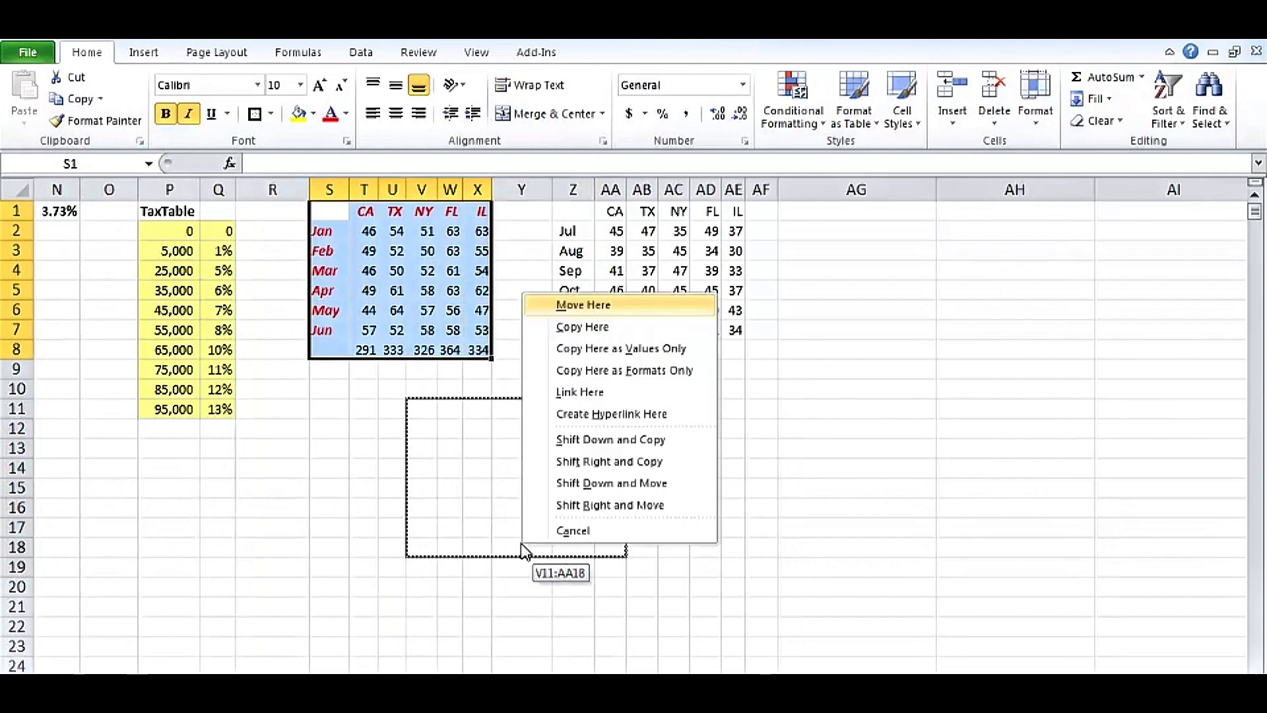
click(603, 330)
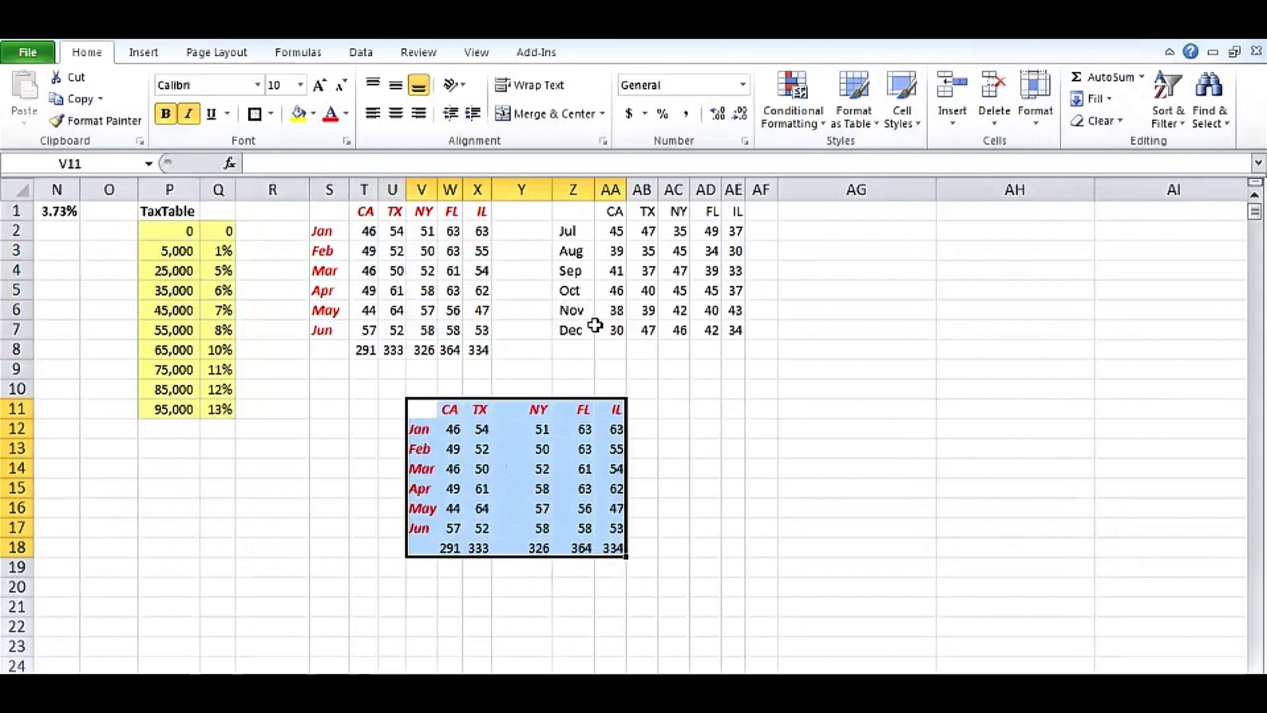
right_click(532, 404)
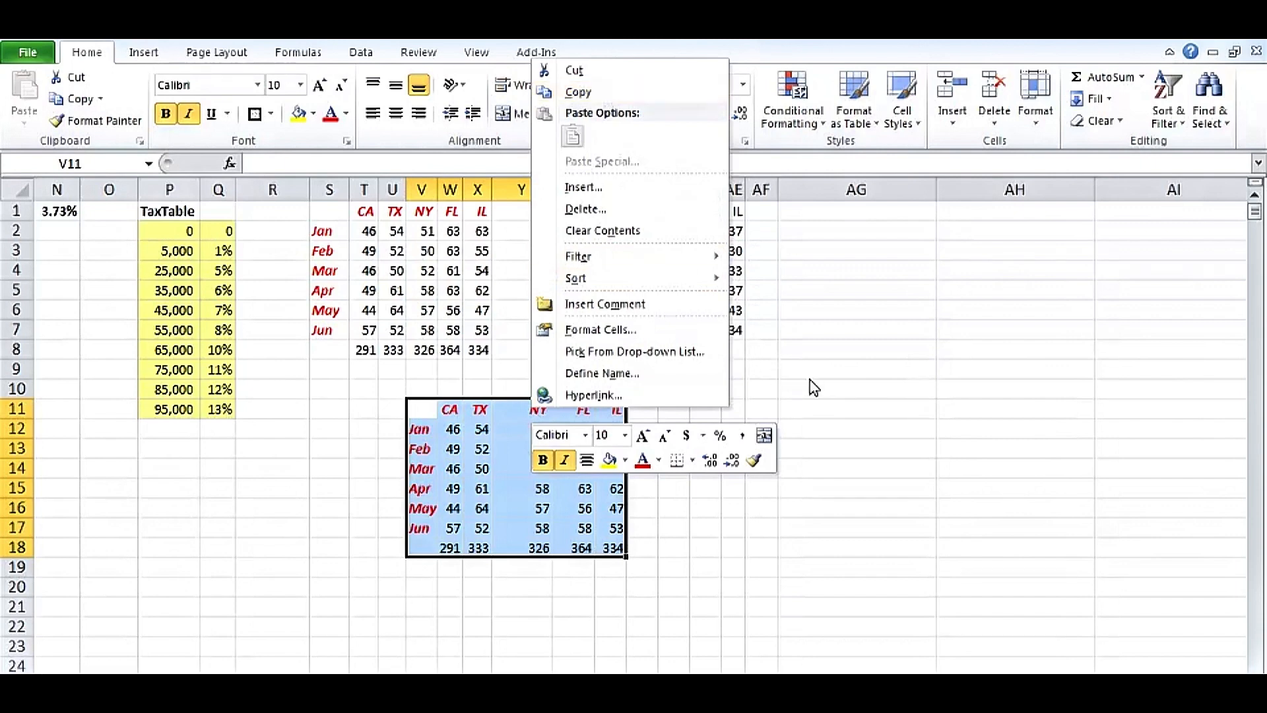
key(Escape)
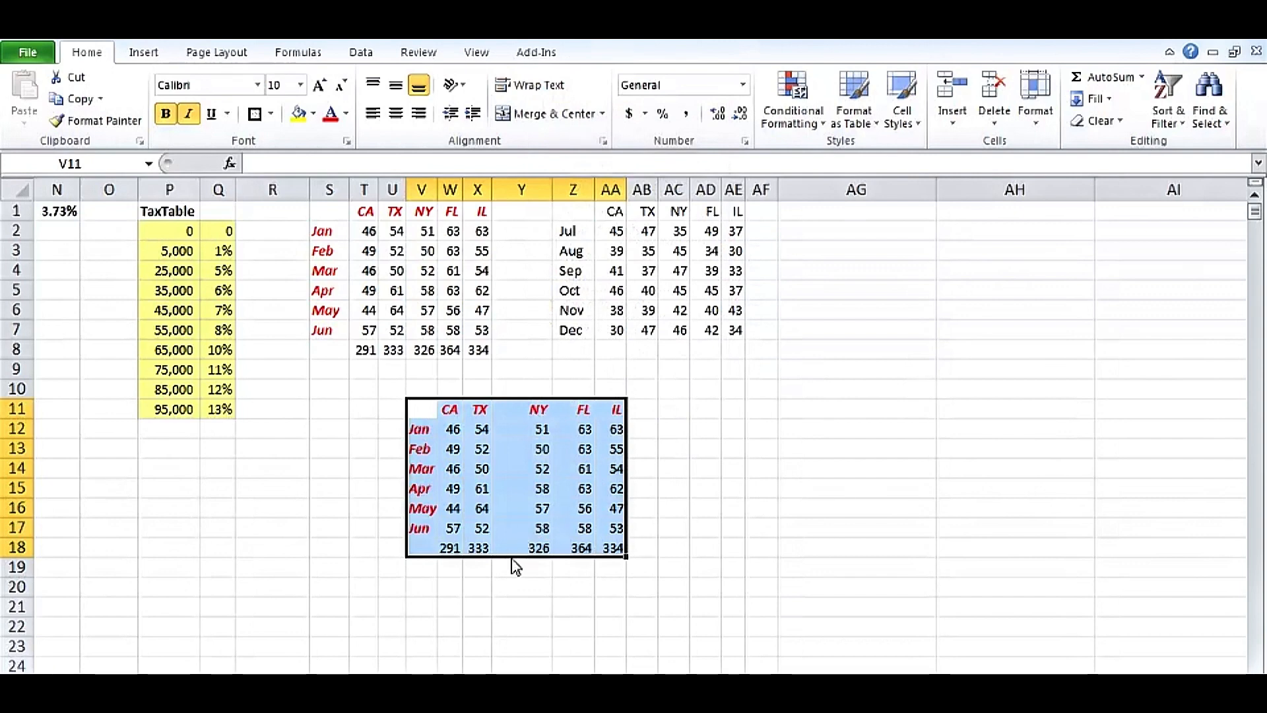
Move the duplicate table V11:AA18 away to another worksheet
drag(515, 567, 175, 333)
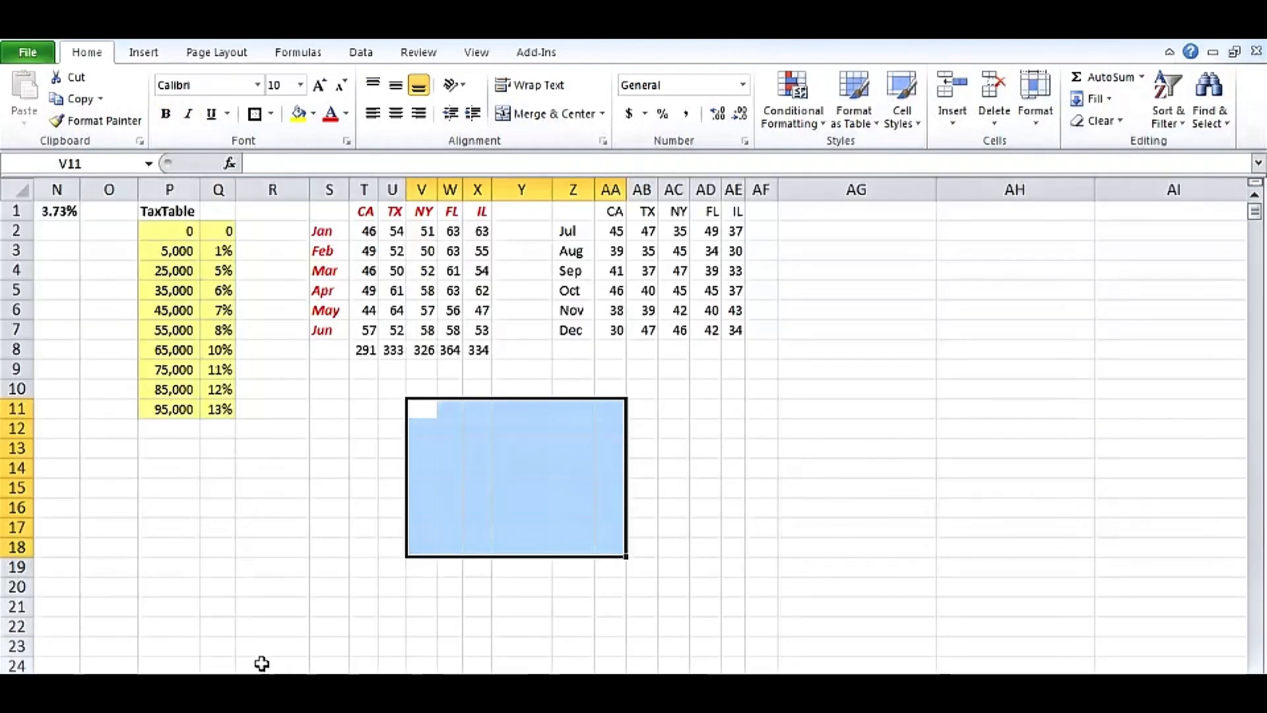
click(704, 527)
Copy the table S1:X8 to B5 on another worksheet and return to the source sheet
click(335, 210)
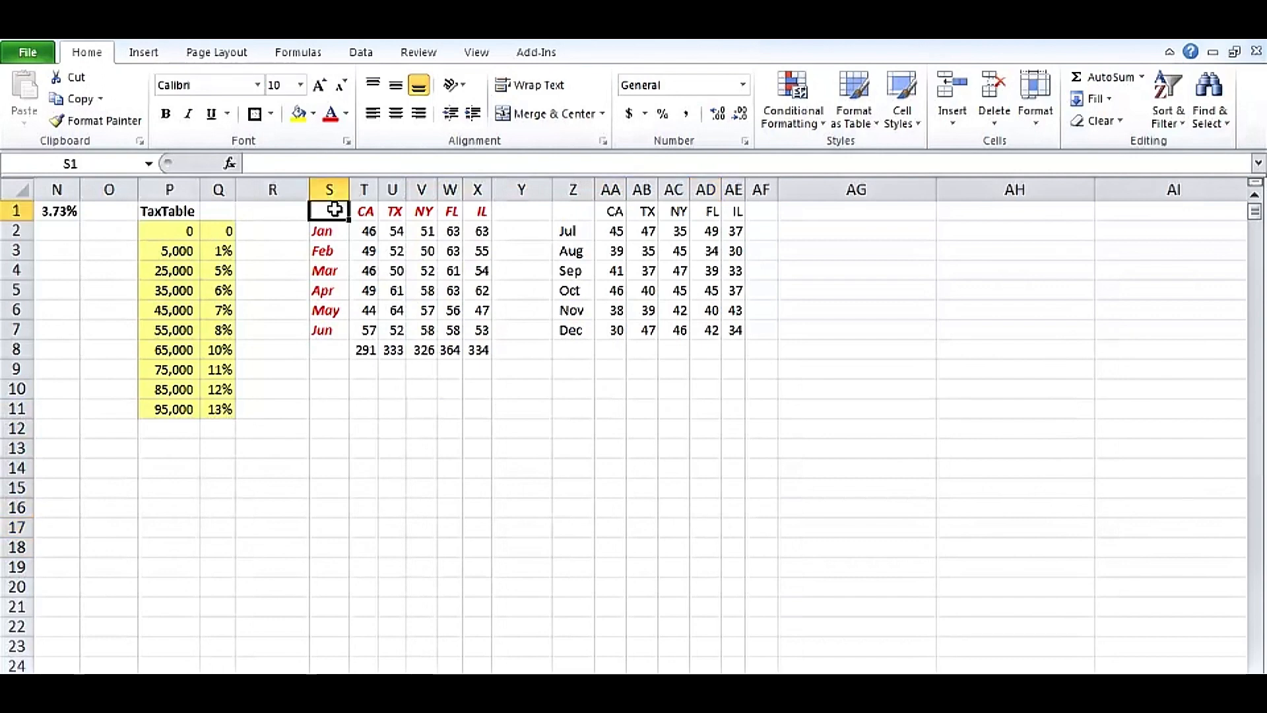
drag(335, 210, 347, 439)
key(ctrl)
key(alt)
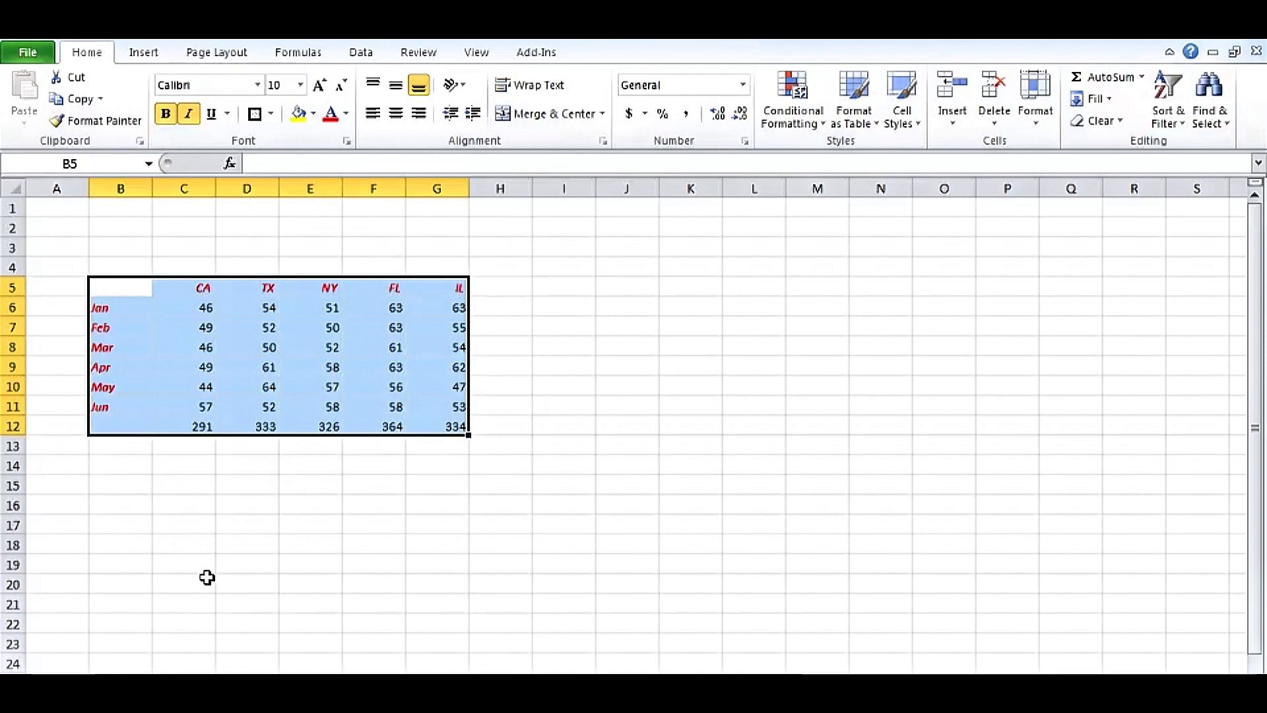
click(206, 683)
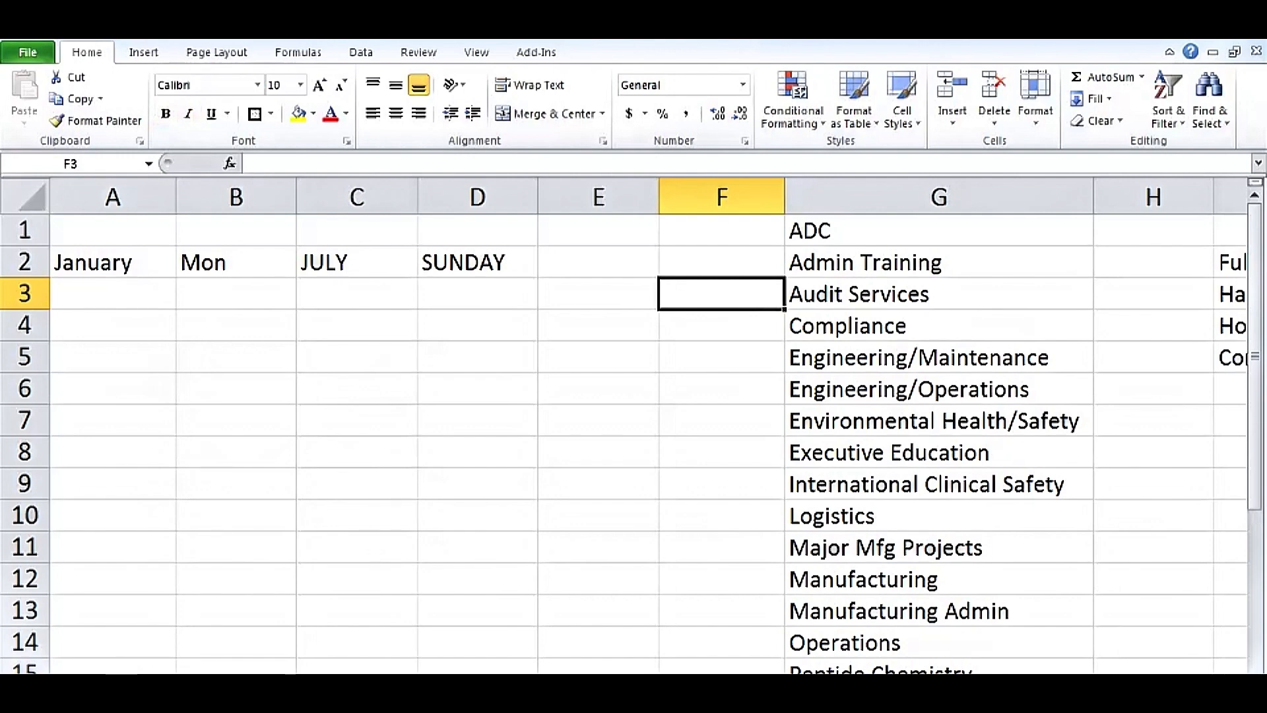
click(284, 683)
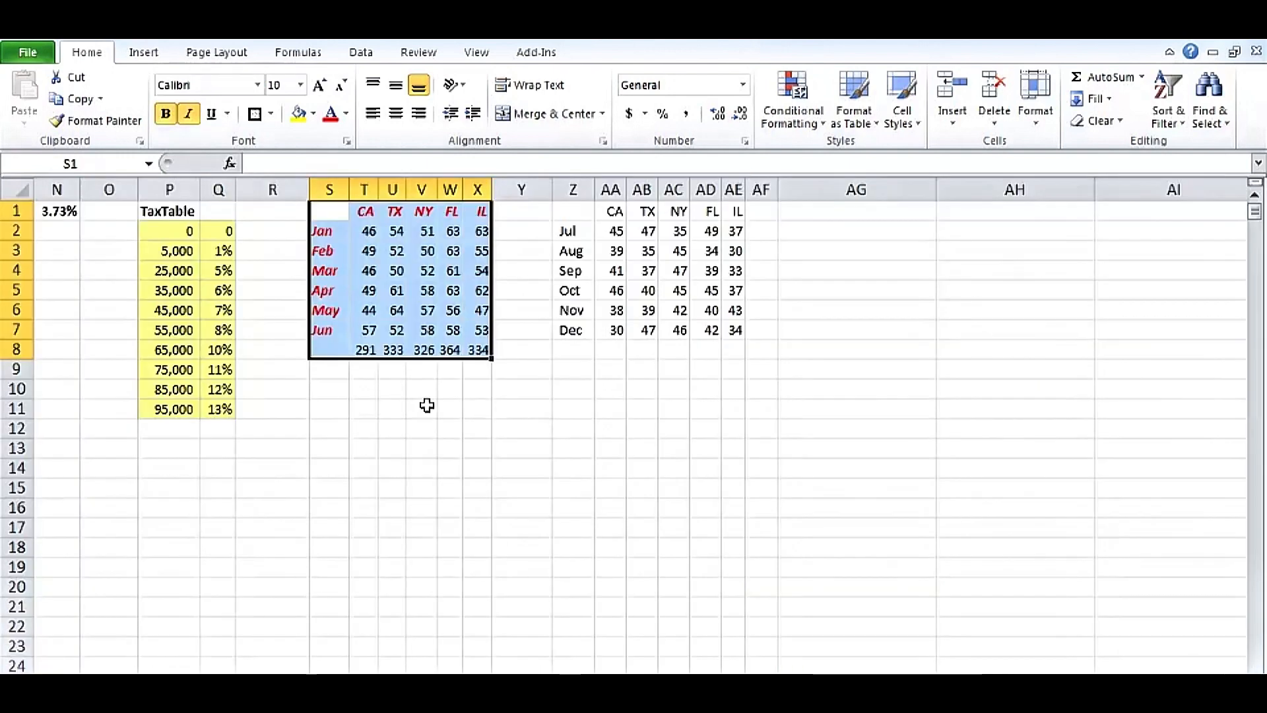